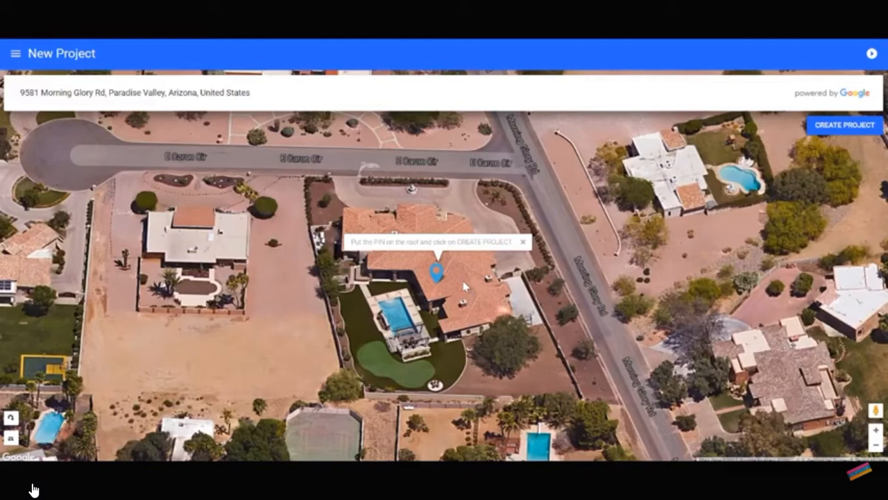
# Start a project for the pinned roof and zoom its satellite image out to include the whole house.
pyautogui.click(847, 131)
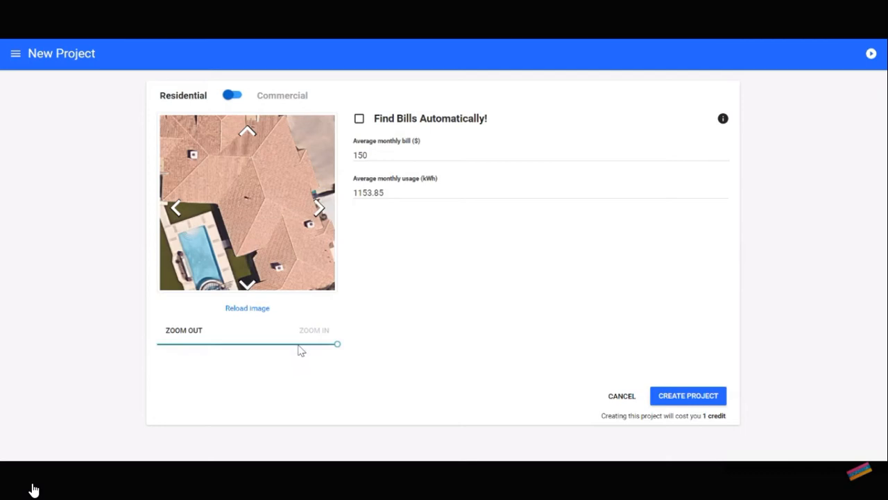
pyautogui.click(300, 345)
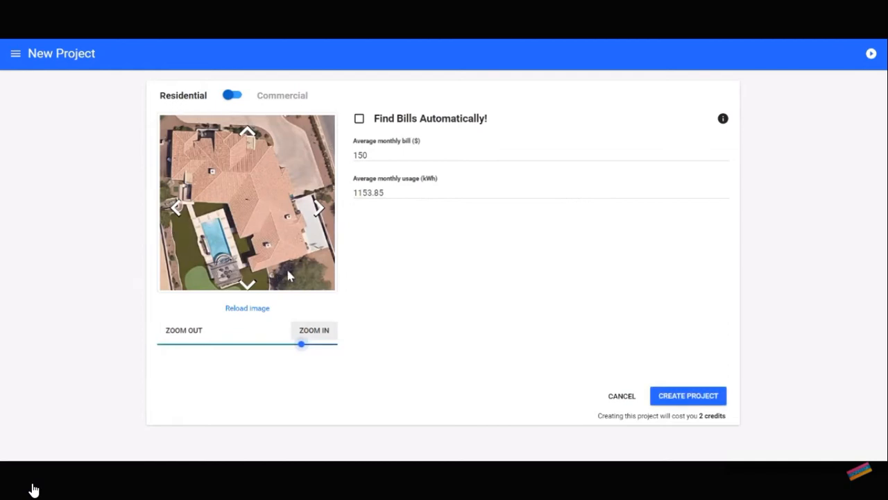
# Enable automatic bill finding with start date 2017-03-09 and an amount of $344, and create the project.
pyautogui.click(360, 120)
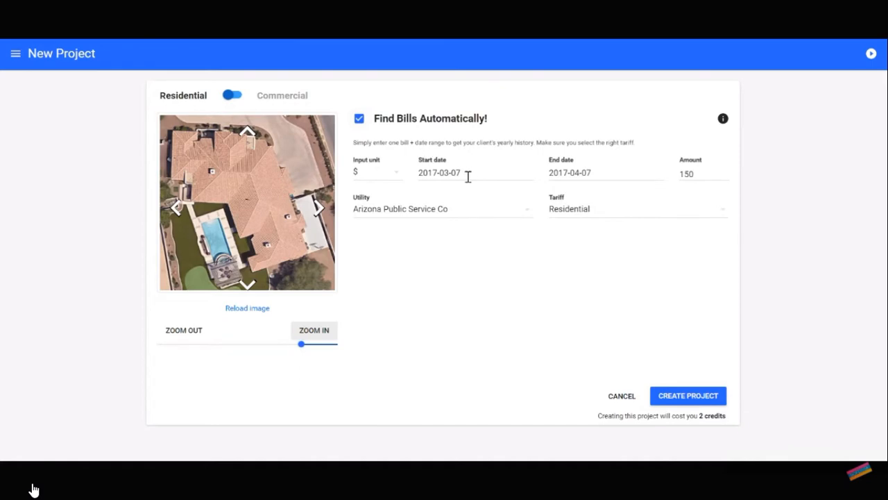
pyautogui.click(462, 173)
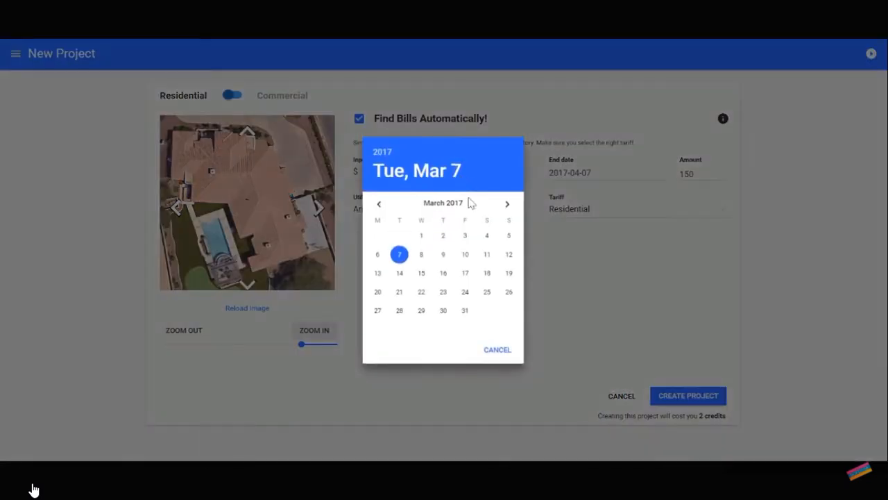
pyautogui.click(444, 255)
pyautogui.click(693, 172)
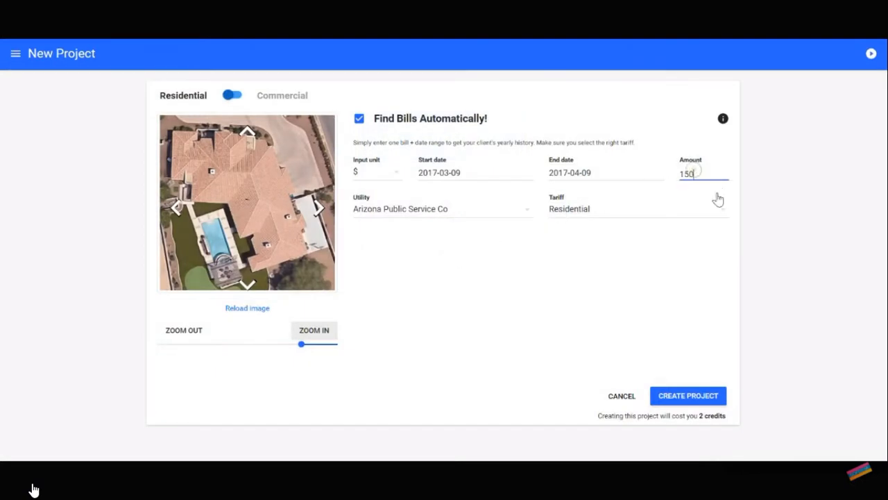
pyautogui.write('344.55')
pyautogui.click(686, 400)
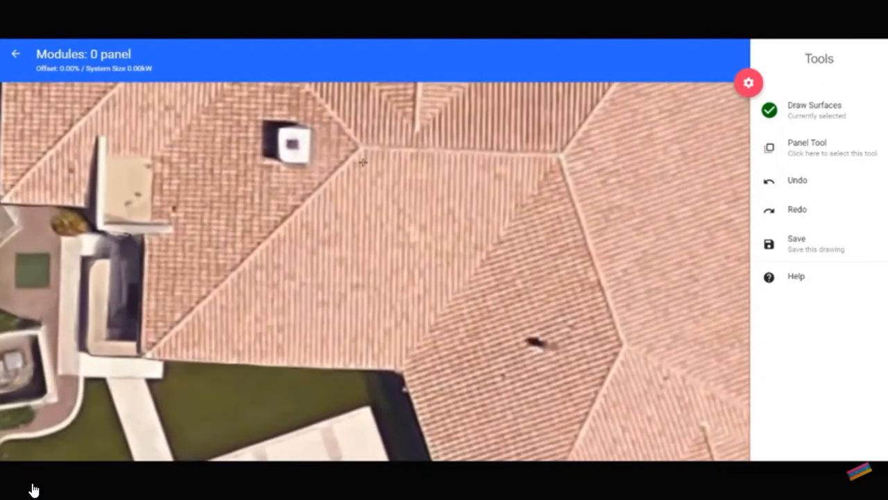
# Outline the central roof plane above the lawn as a four-cornered surface, about 27 ft along the ridge and 40 ft along the left edge.
pyautogui.click(360, 147)
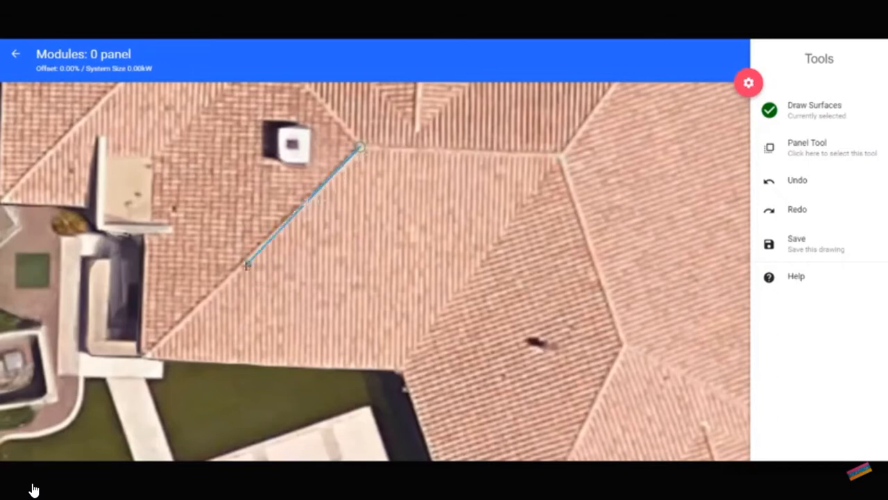
pyautogui.click(141, 358)
pyautogui.click(404, 371)
pyautogui.click(564, 154)
pyautogui.click(361, 147)
# Fine-tune the outline's upper-left corner to the ridge junction and check the remaining edges against the roof.
pyautogui.scroll(3, 391, 183)
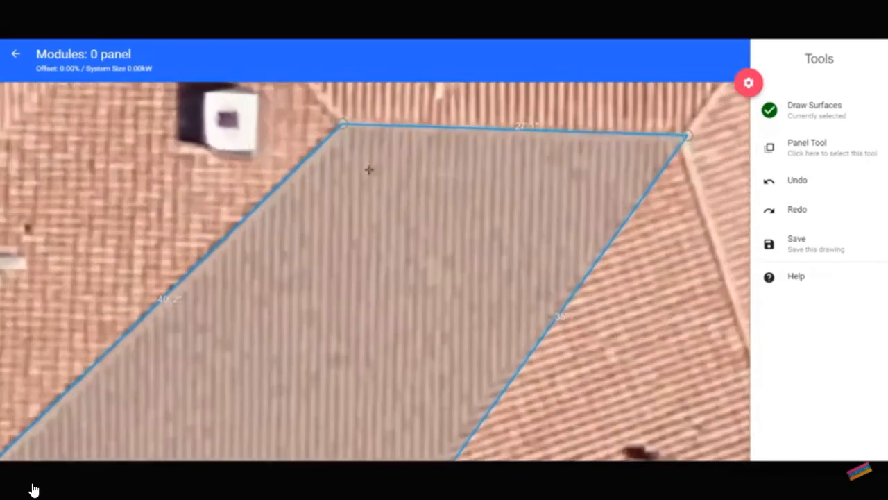
pyautogui.moveTo(334, 157); pyautogui.dragTo(343, 116)
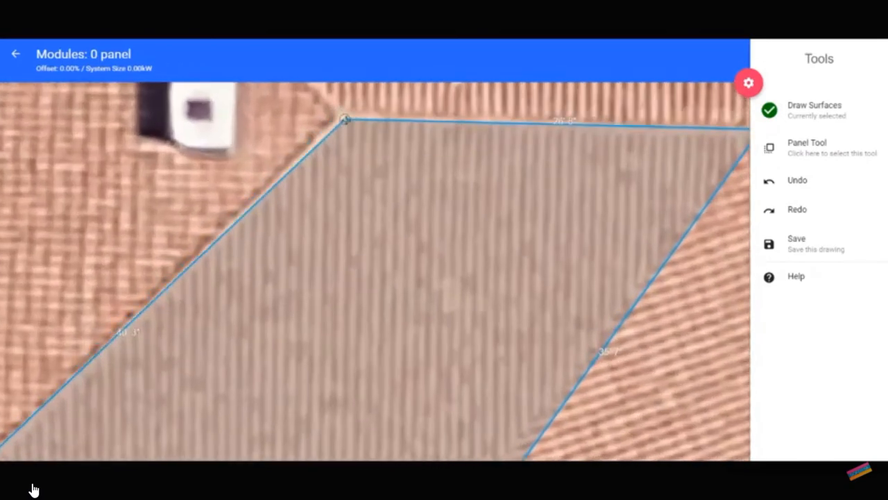
pyautogui.moveTo(383, 269); pyautogui.dragTo(409, 173)
pyautogui.scroll(-2, 368, 257)
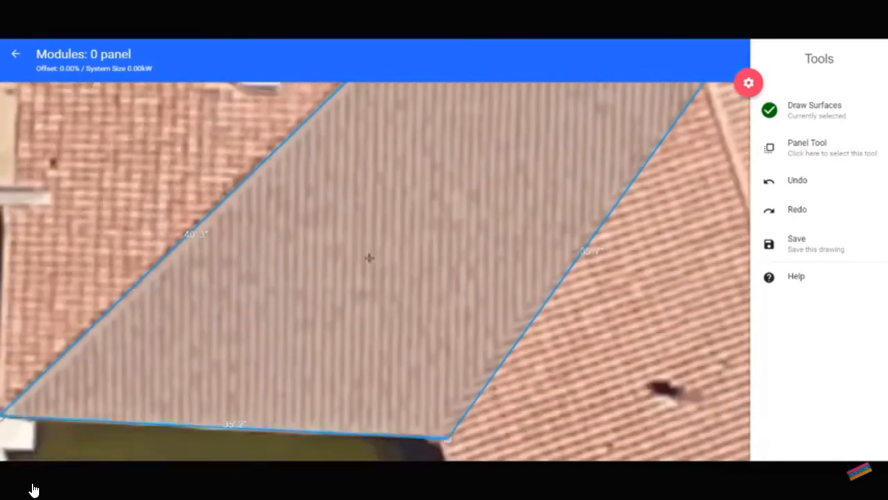
pyautogui.moveTo(335, 335)
pyautogui.mouseDown()
pyautogui.moveTo(350, 277)
pyautogui.moveTo(342, 315)
pyautogui.mouseUp()
pyautogui.scroll(-2, 354, 307)
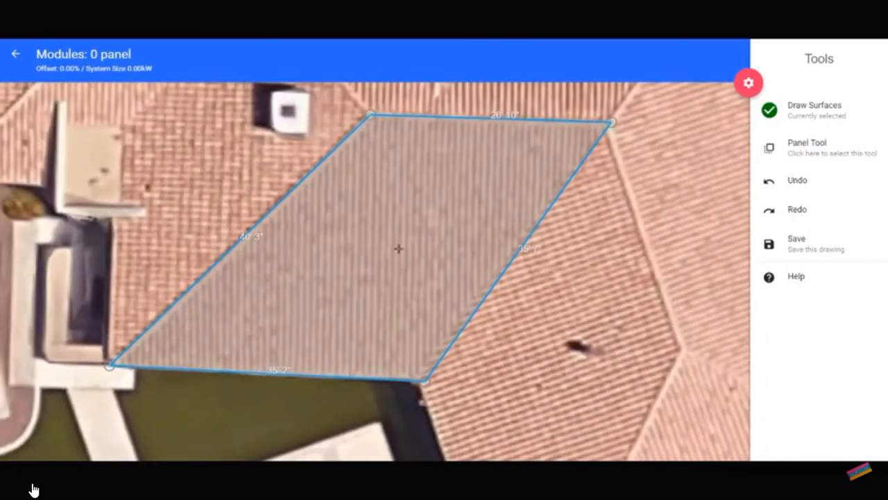
# Open the options of the outlined roof surface and browse the available solar panel models.
pyautogui.click(388, 245)
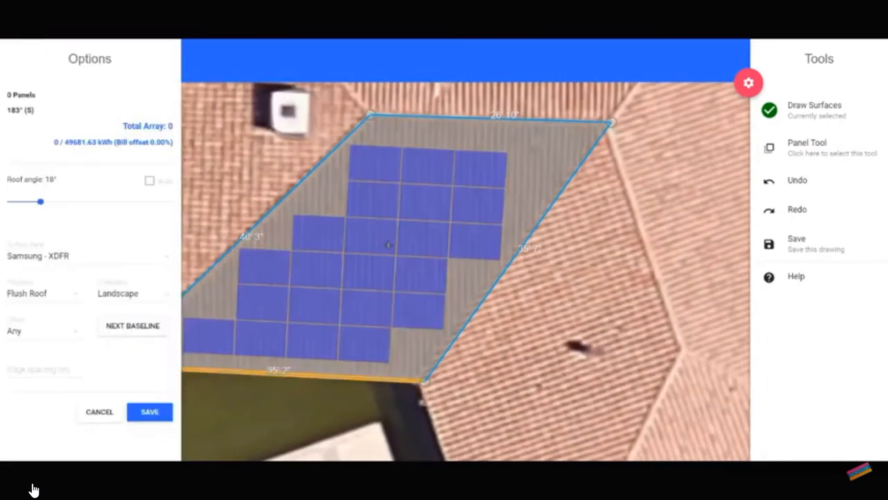
pyautogui.moveTo(593, 229); pyautogui.dragTo(669, 227)
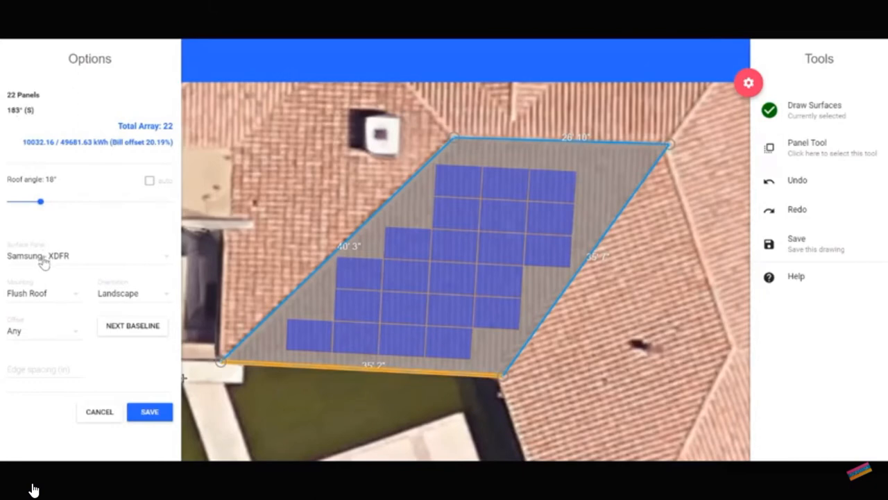
pyautogui.click(93, 262)
pyautogui.scroll(5, 83, 231)
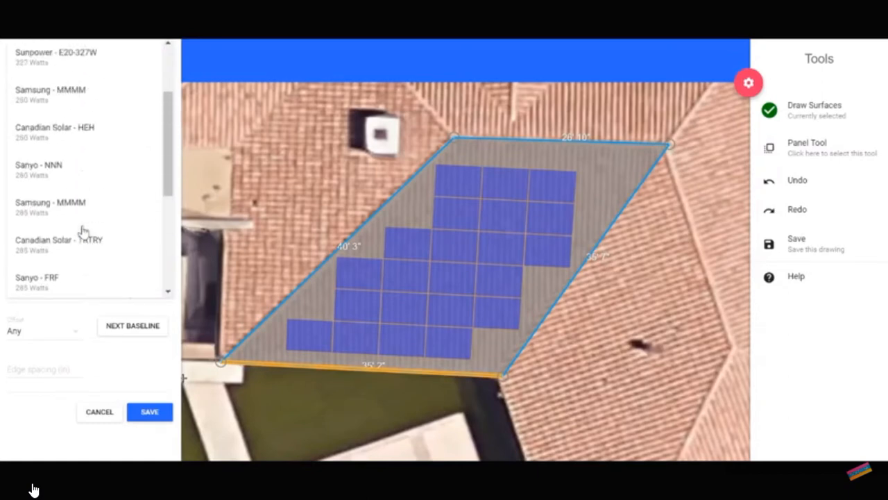
pyautogui.scroll(3, 81, 230)
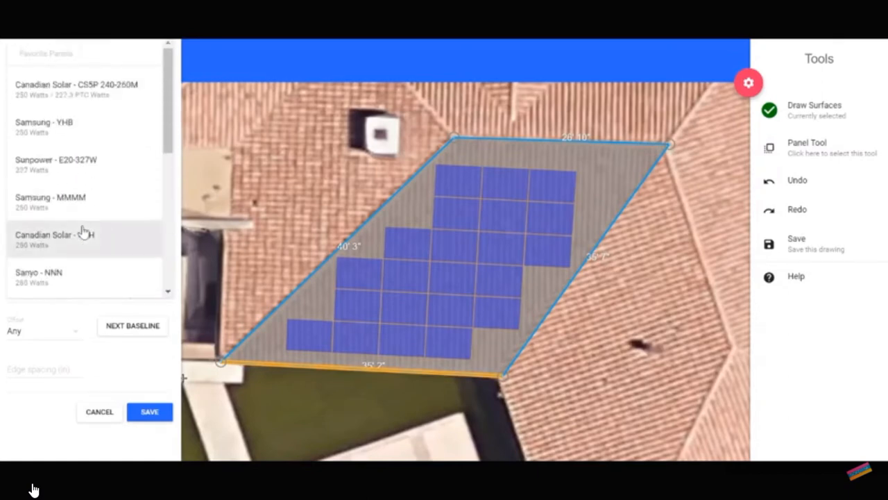
pyautogui.click(117, 359)
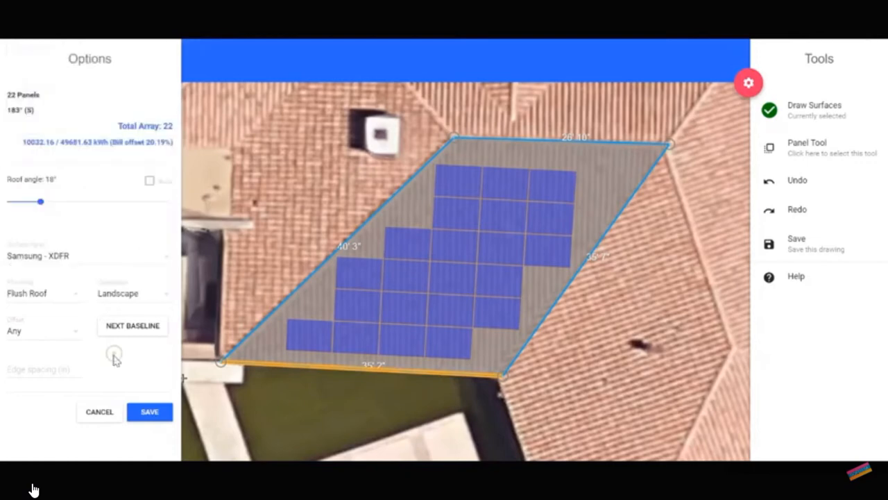
# Set the panel row offset to Half.
pyautogui.click(65, 338)
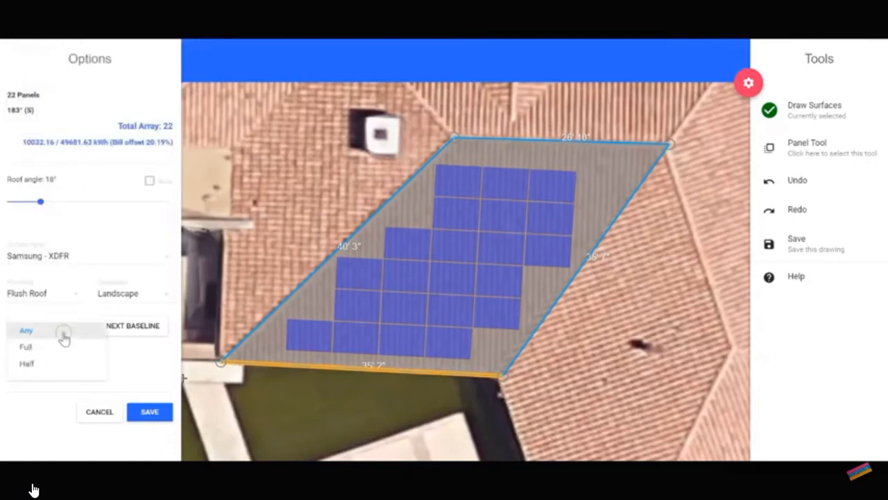
pyautogui.click(45, 366)
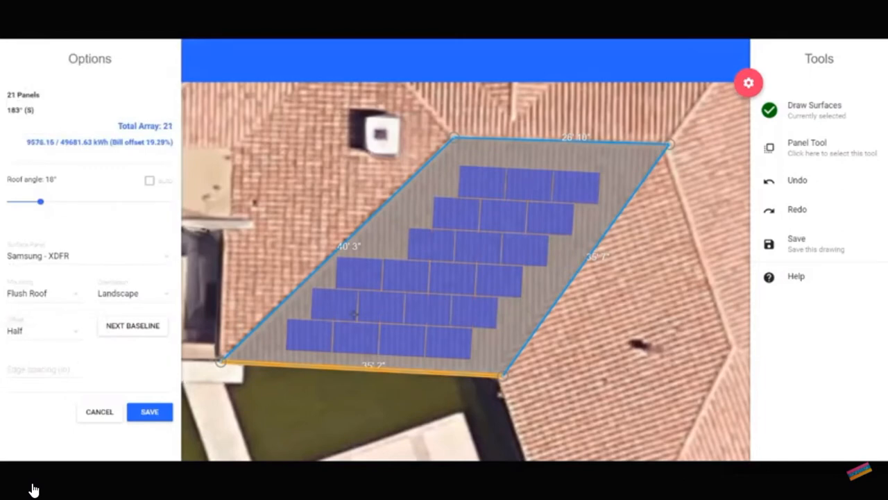
# Try the Portrait panel orientation on the roof surface and switch back to Landscape.
pyautogui.click(153, 300)
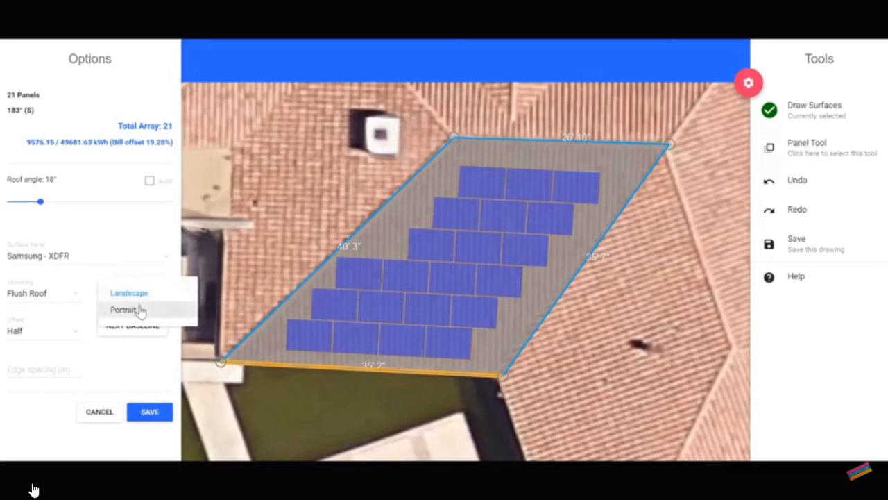
pyautogui.click(139, 310)
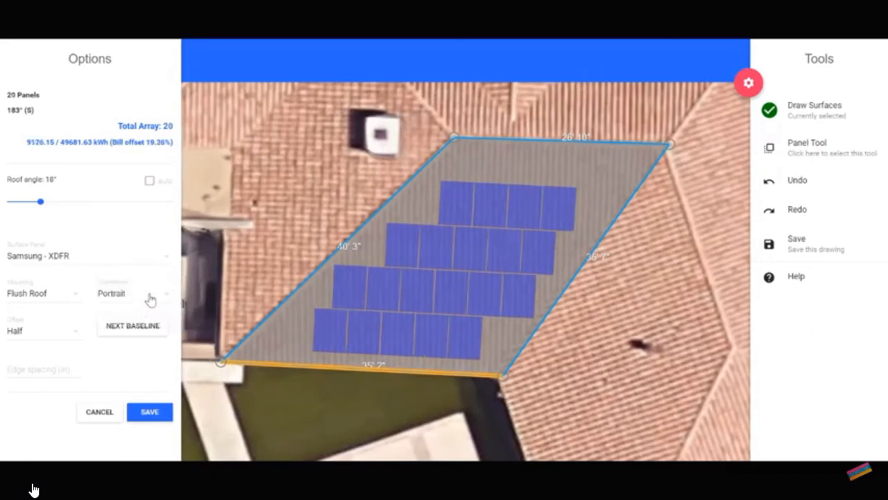
pyautogui.click(148, 302)
pyautogui.click(145, 297)
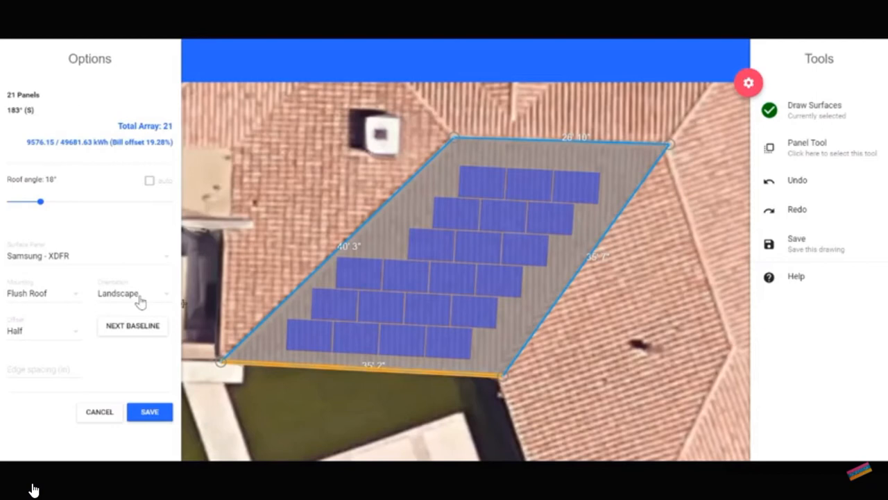
# Try the Flat Roof mounting for the array and switch back to Flush Roof.
pyautogui.click(69, 298)
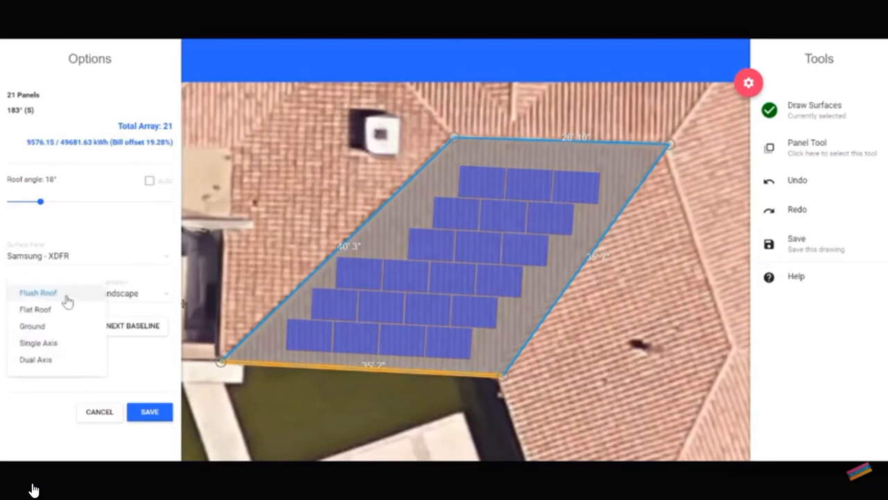
pyautogui.click(55, 315)
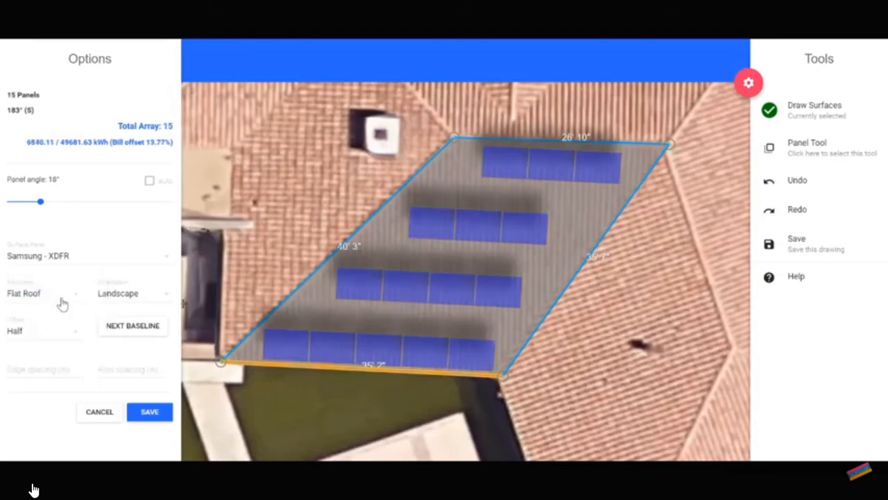
pyautogui.click(62, 299)
pyautogui.click(61, 295)
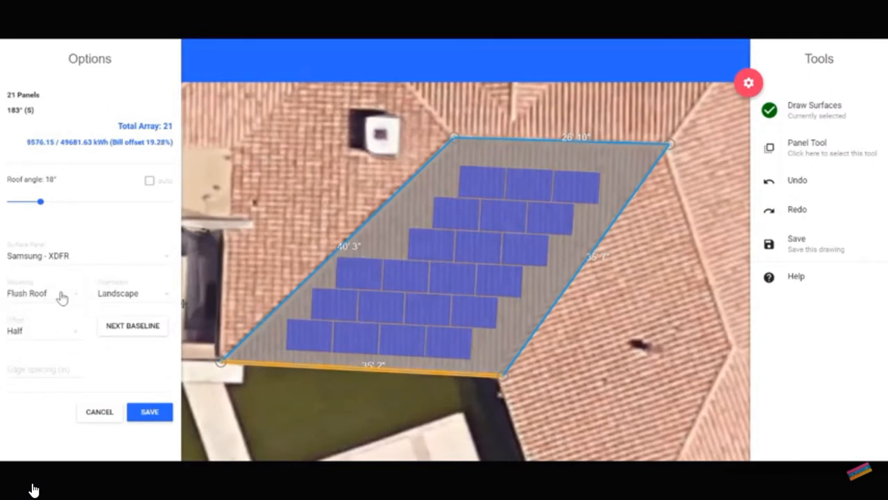
# Save the surface's panel layout with the edge spacing left empty.
pyautogui.click(33, 367)
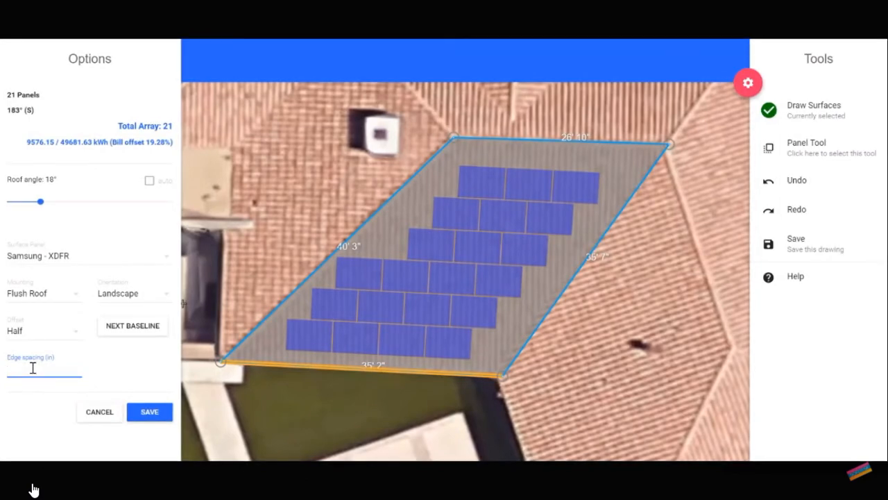
pyautogui.click(138, 413)
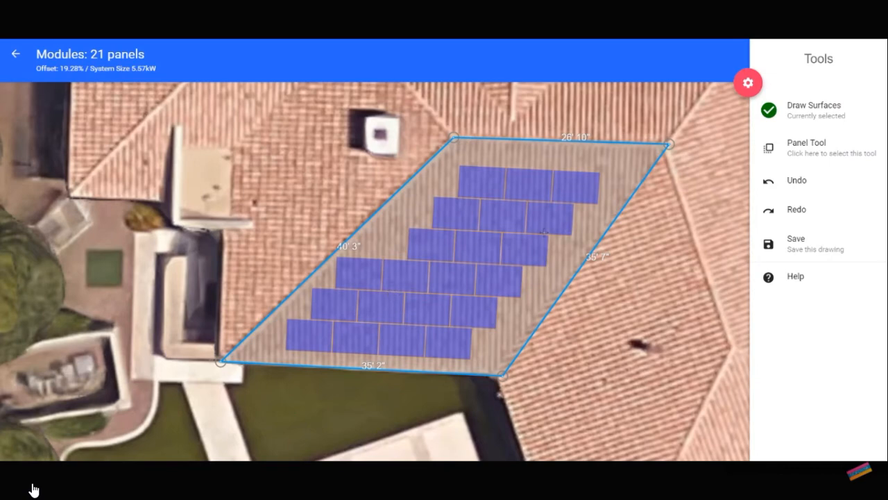
# Using the Panel Tool, add one panel to the left end of the second and third rows from the top.
pyautogui.click(810, 157)
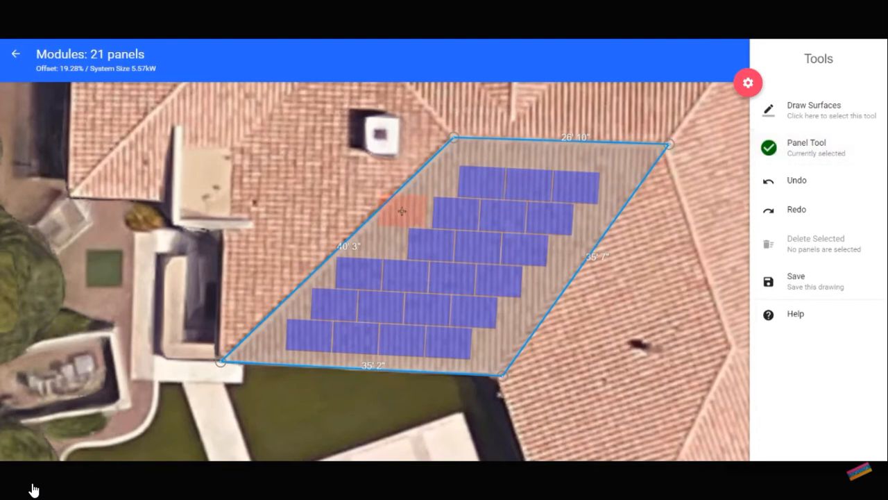
pyautogui.click(391, 233)
pyautogui.click(408, 213)
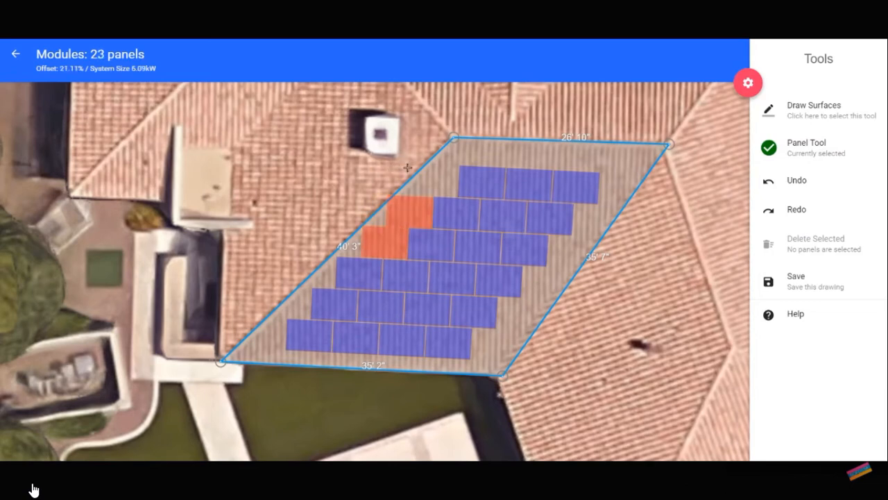
# Delete the leftmost panel from each of the five lower rows.
pyautogui.scroll(4, 407, 226)
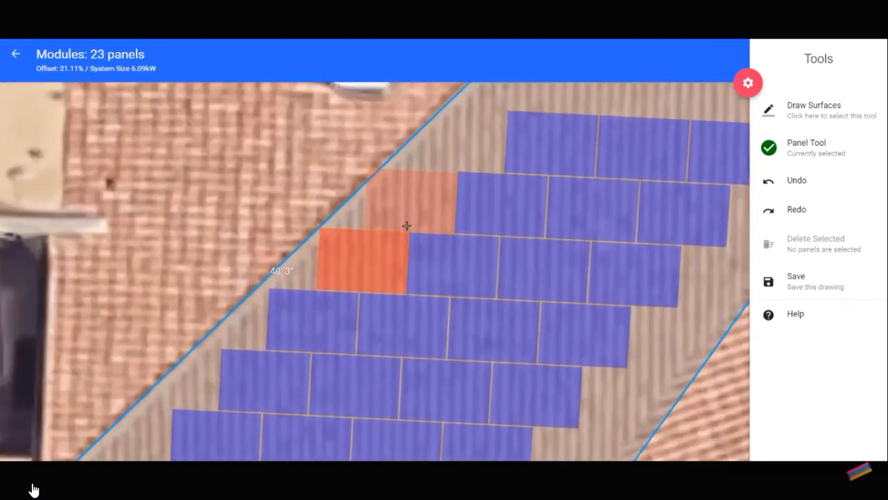
pyautogui.click(409, 200)
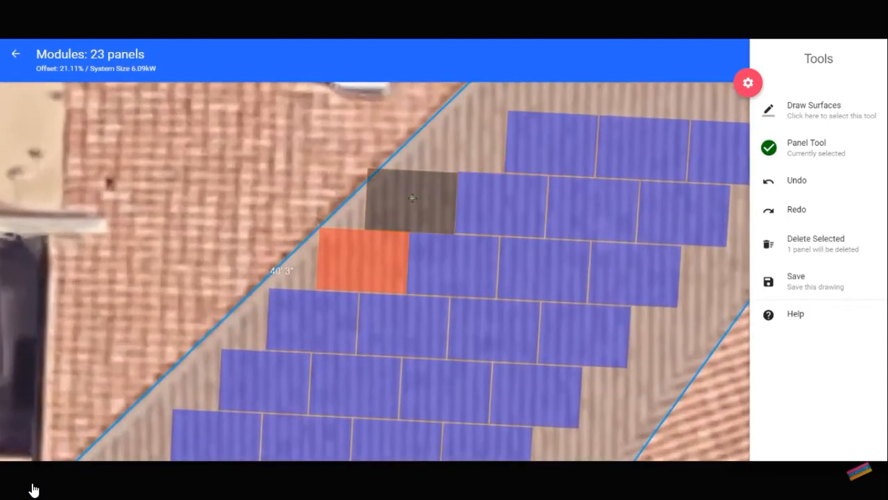
pyautogui.click(370, 257)
pyautogui.click(313, 321)
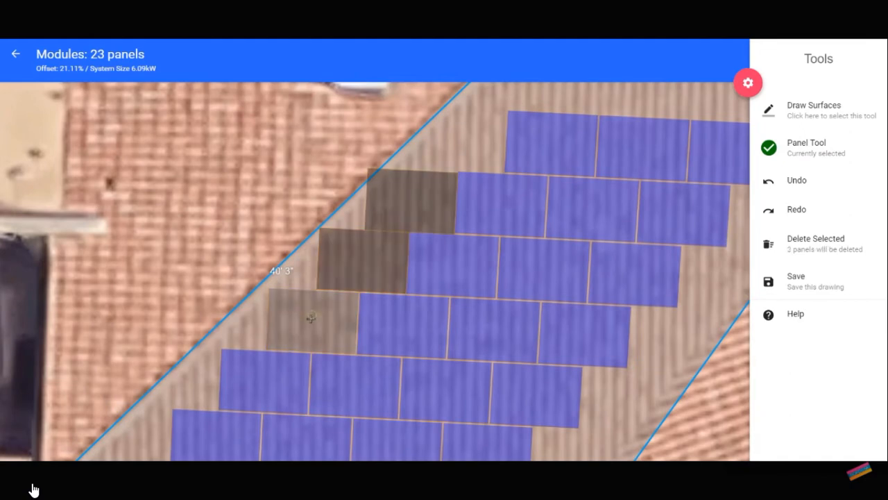
pyautogui.click(264, 377)
pyautogui.click(215, 436)
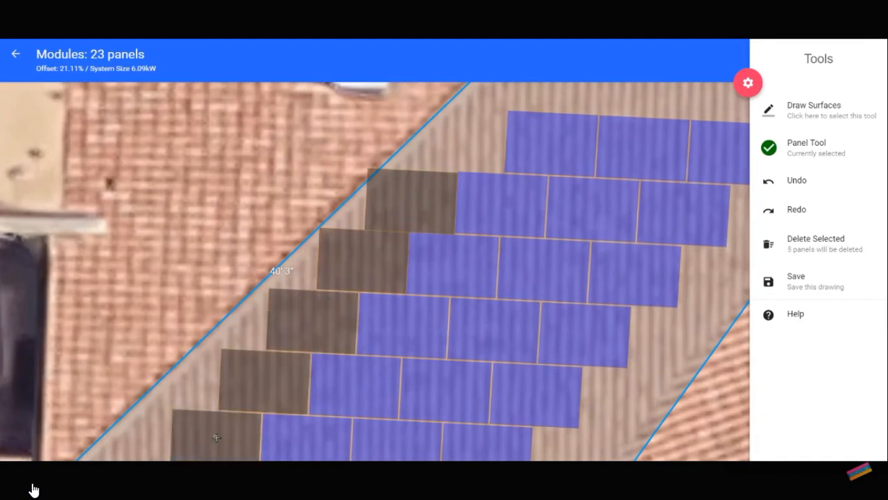
pyautogui.press('Delete')
# Undo the deletion of the five panels and redo it.
pyautogui.scroll(-3, 249, 355)
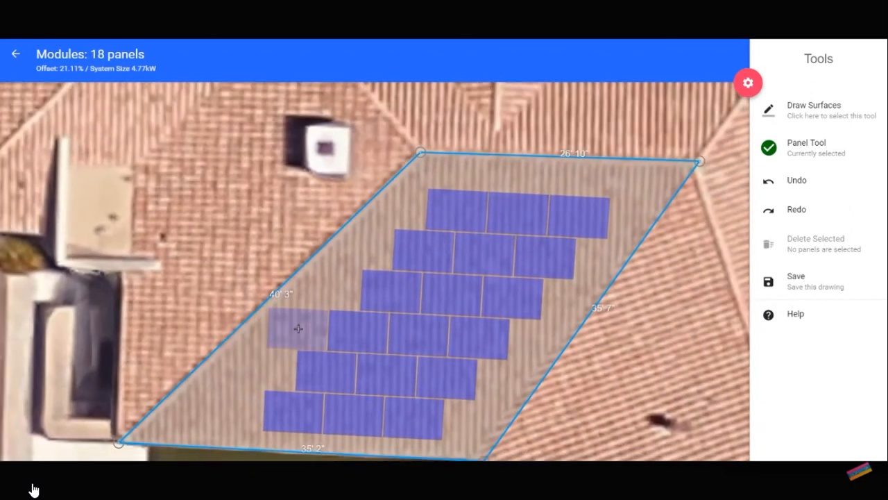
pyautogui.click(800, 186)
pyautogui.click(791, 211)
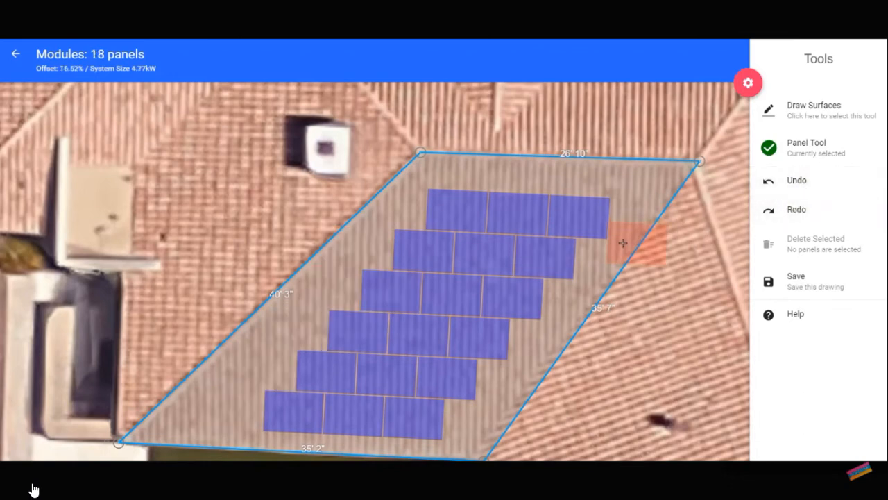
pyautogui.scroll(-3, 503, 252)
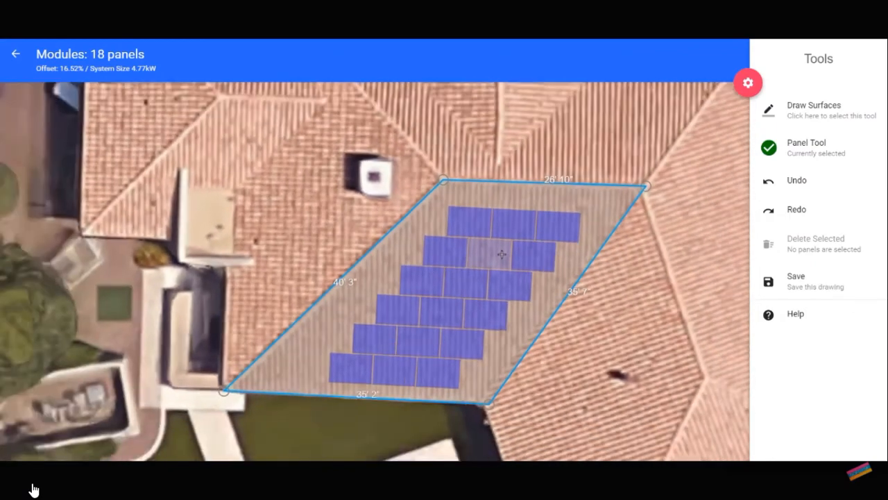
# Delete all 18 panels on the surface together and undo the deletion.
pyautogui.moveTo(293, 164); pyautogui.dragTo(643, 410)
pyautogui.press('Delete')
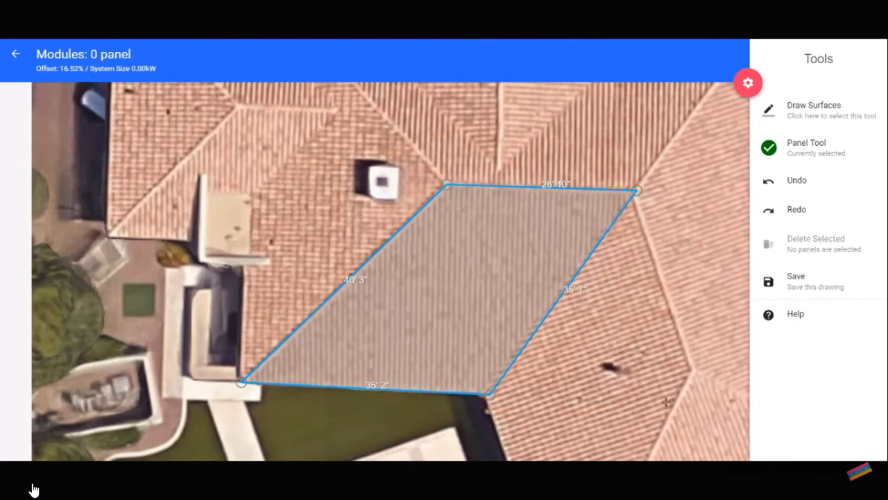
pyautogui.hotkey('ctrl', 'z')
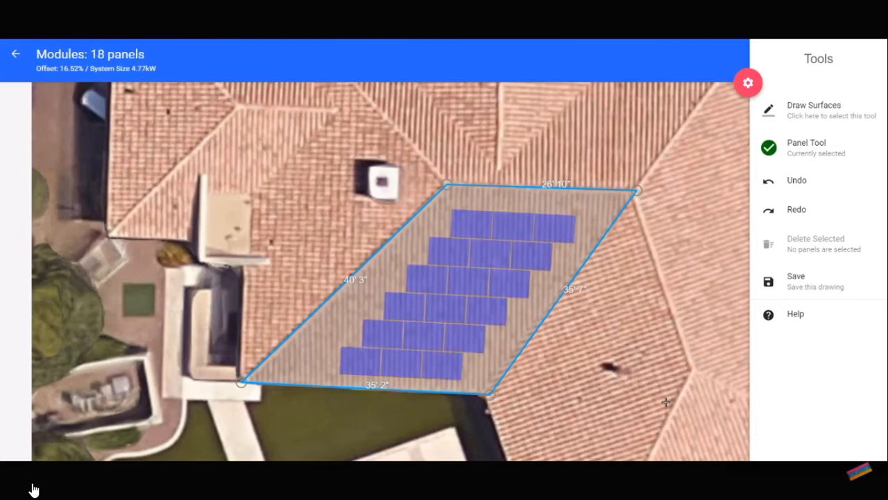
# Select all 18 panels as one group and shift the array slightly toward the surface's upper-left corner.
pyautogui.moveTo(316, 161); pyautogui.dragTo(646, 426)
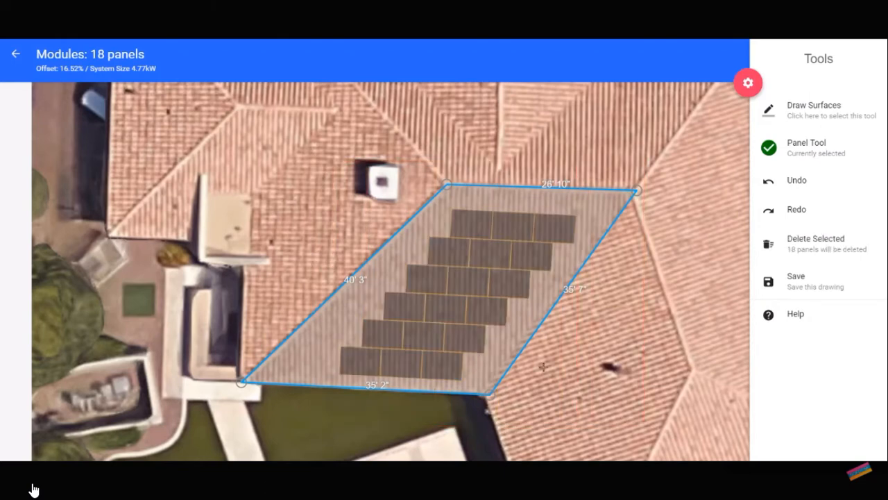
pyautogui.moveTo(470, 318)
pyautogui.mouseDown()
pyautogui.moveTo(531, 308)
pyautogui.moveTo(468, 315)
pyautogui.mouseUp()
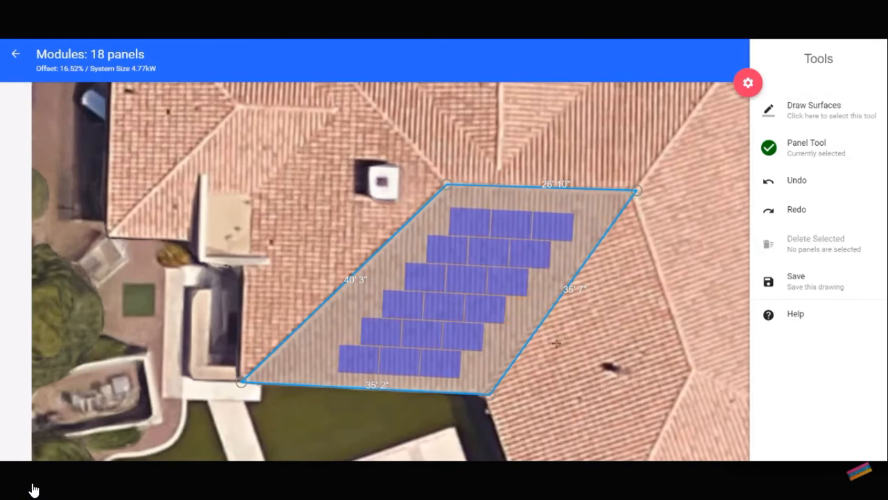
# Draw a closed five-corner surface along the ridges and eave of the roof section nearest the large tree, southeast of the pool.
pyautogui.scroll(-2, 595, 339)
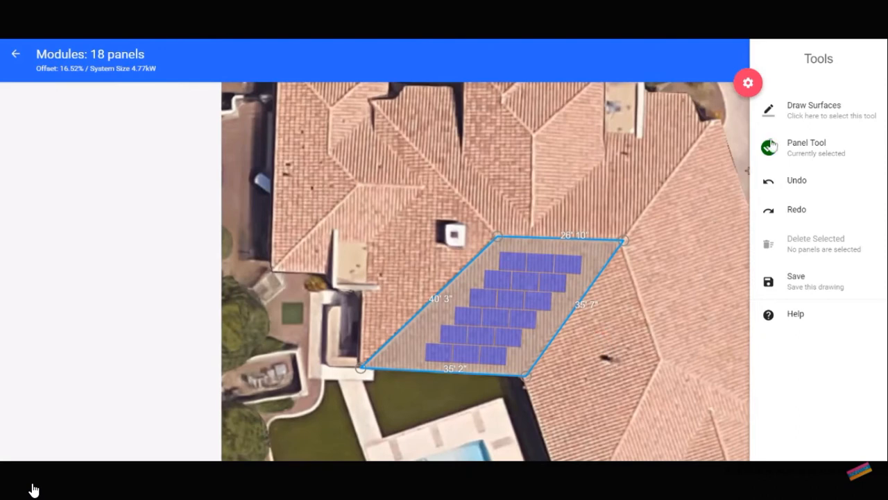
pyautogui.click(805, 115)
pyautogui.moveTo(654, 344)
pyautogui.mouseDown()
pyautogui.moveTo(626, 279)
pyautogui.moveTo(540, 171)
pyautogui.moveTo(495, 136)
pyautogui.mouseUp()
pyautogui.moveTo(558, 326); pyautogui.dragTo(506, 221)
pyautogui.scroll(3, 548, 260)
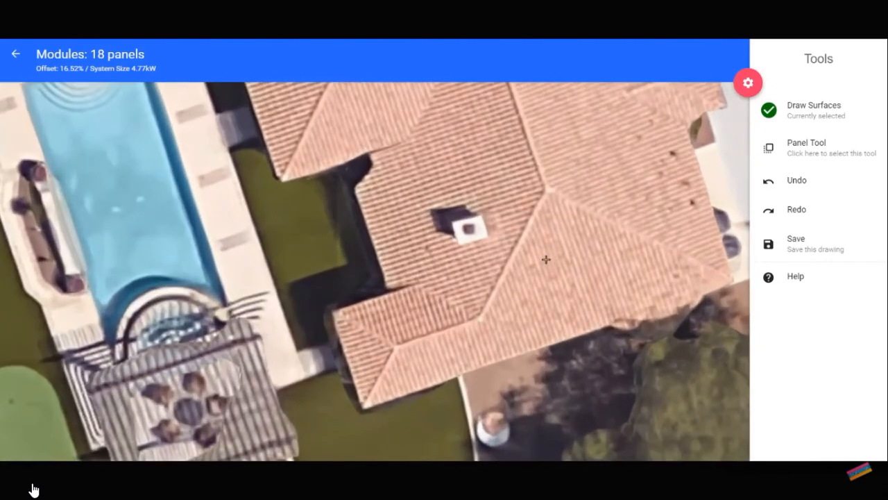
pyautogui.moveTo(546, 265); pyautogui.dragTo(467, 245)
pyautogui.click(470, 150)
pyautogui.click(392, 307)
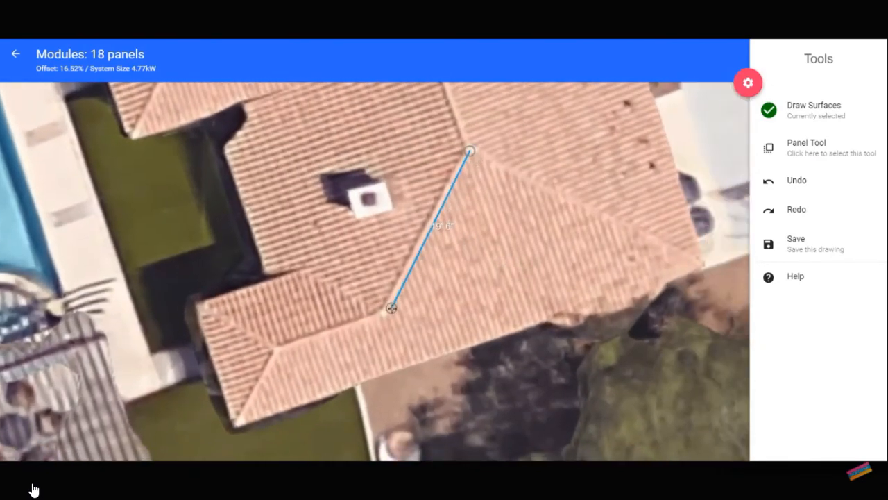
pyautogui.click(277, 347)
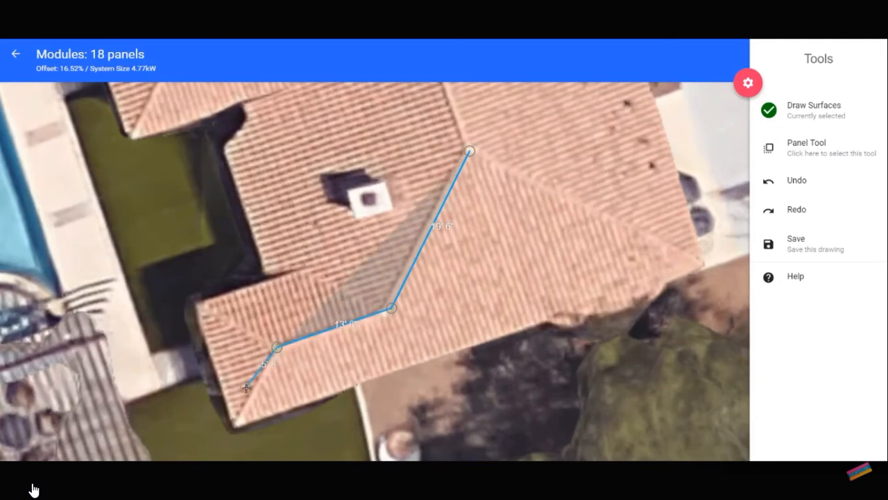
pyautogui.click(232, 428)
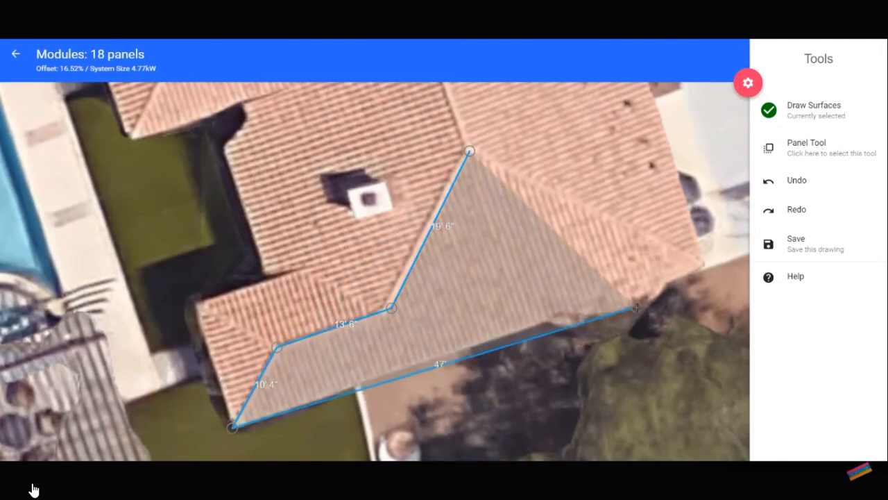
pyautogui.click(709, 267)
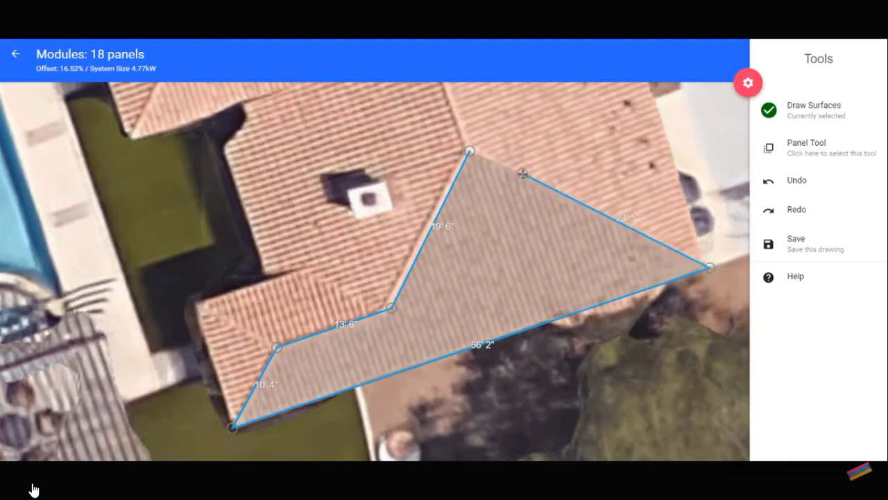
pyautogui.click(470, 151)
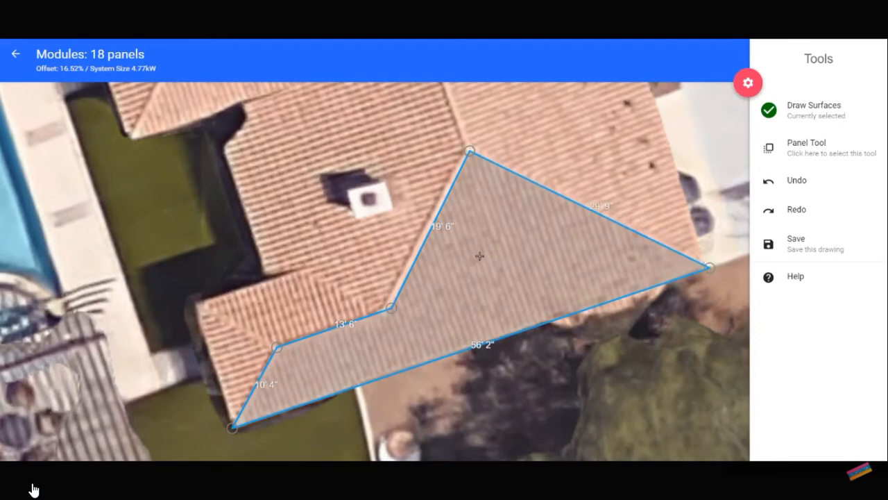
# Fill the new surface with landscape, flush-roof Samsung - XDFR panels aligned to its long eave edge, and save the layout.
pyautogui.click(479, 256)
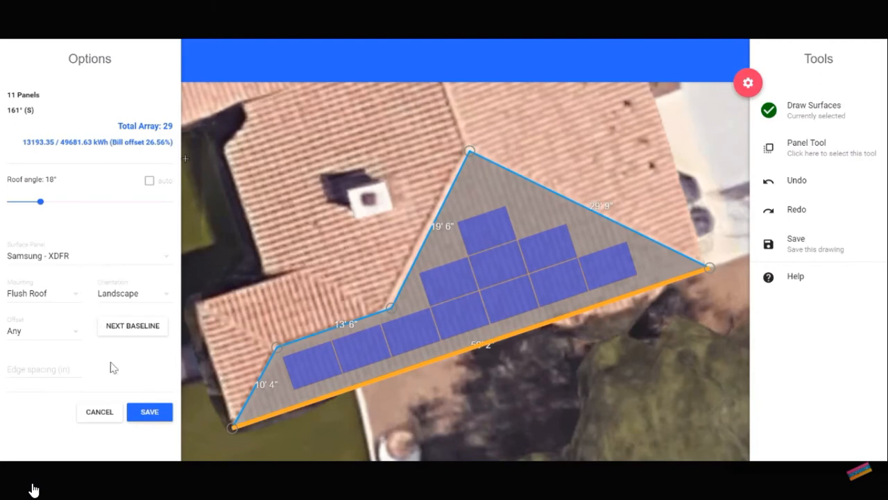
pyautogui.click(147, 412)
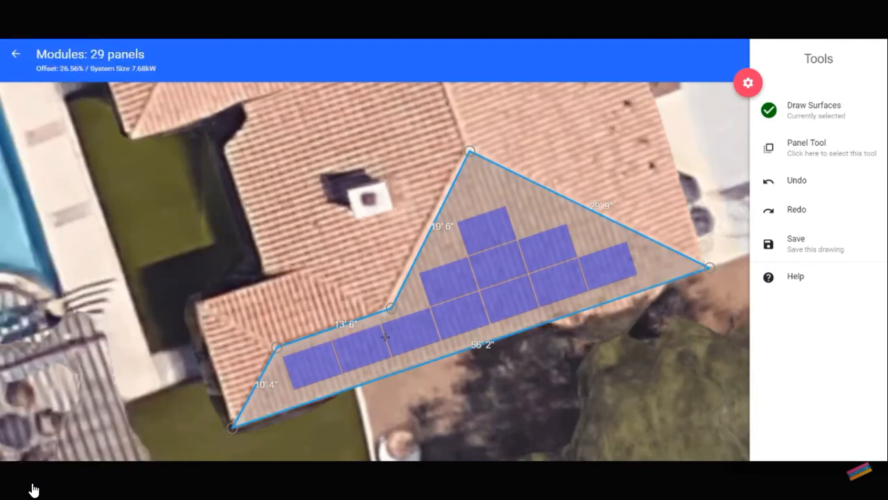
# Using the Panel Tool, delete the new surface's single topmost panel and add two side-by-side panels above the second row.
pyautogui.scroll(5, 487, 262)
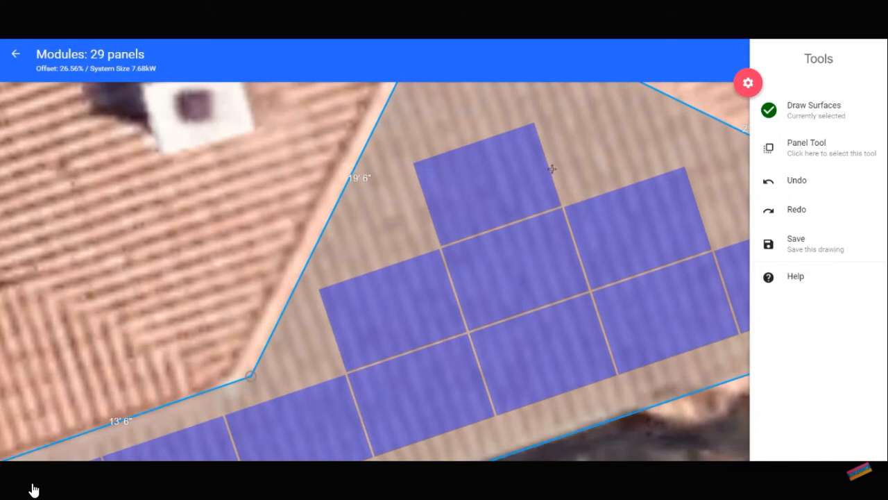
pyautogui.click(807, 149)
pyautogui.click(498, 180)
pyautogui.press('Delete')
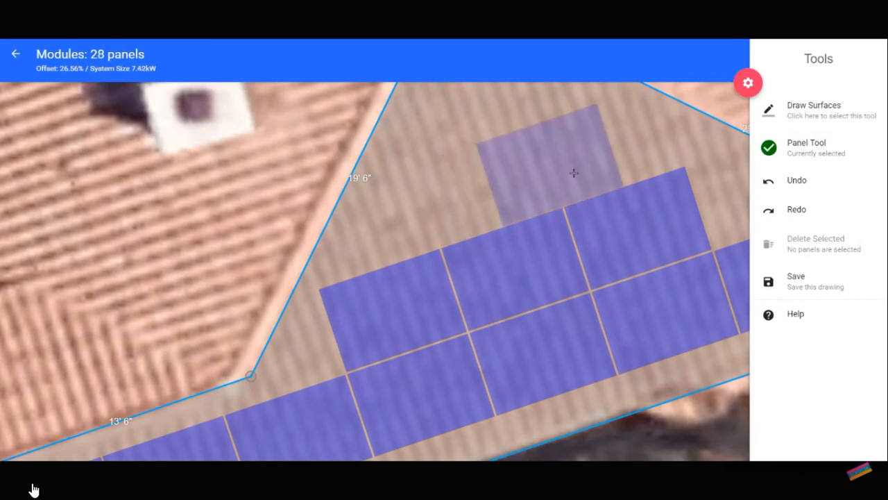
pyautogui.click(549, 177)
pyautogui.click(501, 237)
# Select all 12 panels on the new surface and shift them together slightly left and down.
pyautogui.scroll(-2, 500, 237)
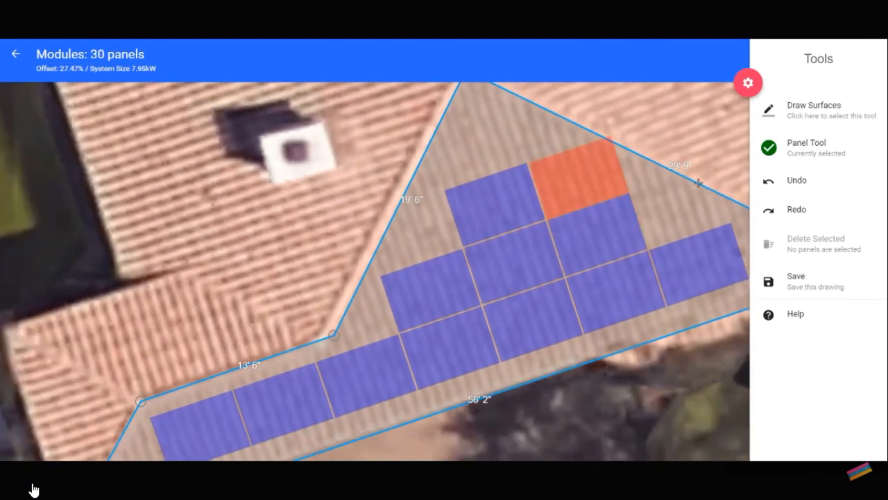
pyautogui.scroll(-3, 697, 178)
pyautogui.scroll(-2, 672, 211)
pyautogui.moveTo(423, 157); pyautogui.dragTo(724, 372)
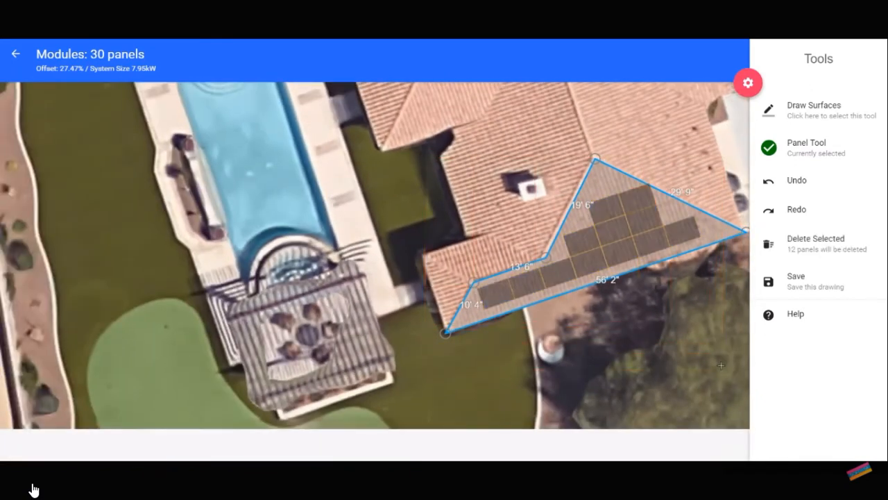
pyautogui.moveTo(620, 259); pyautogui.dragTo(615, 261)
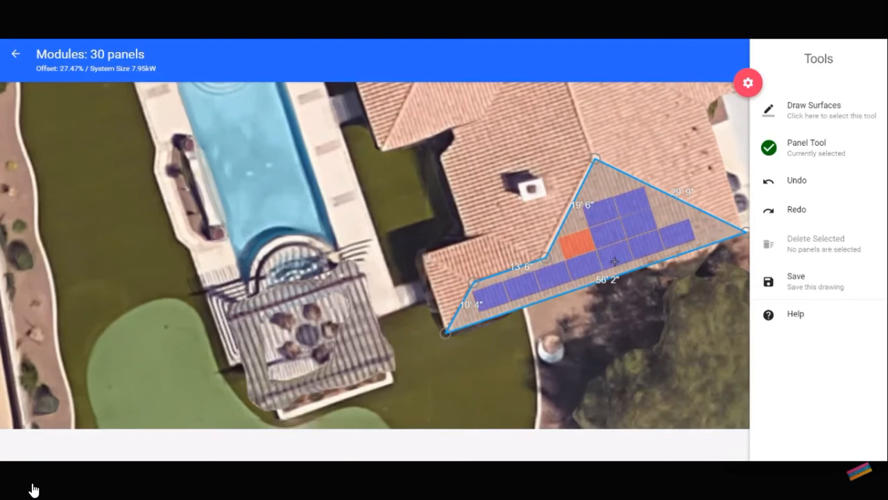
# Examine the orange-marked panel near the 19' 6" edge and the placement of both arrays across the whole roof.
pyautogui.scroll(4, 615, 261)
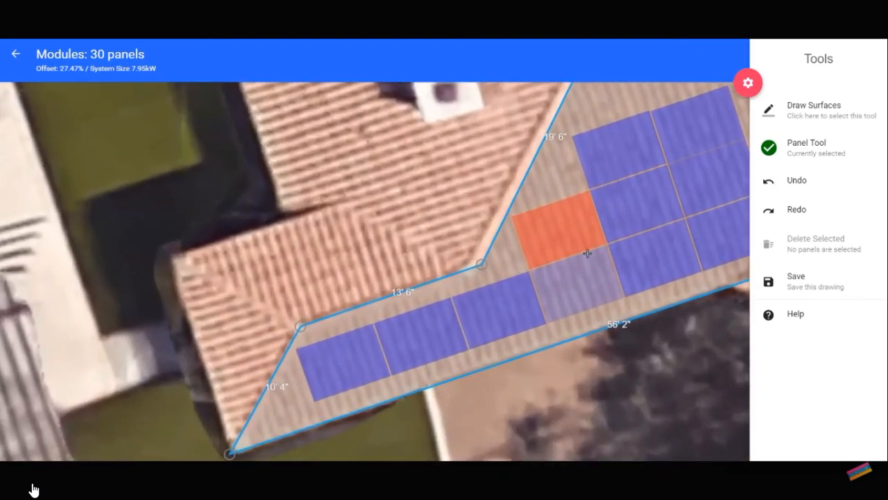
pyautogui.scroll(-3, 566, 243)
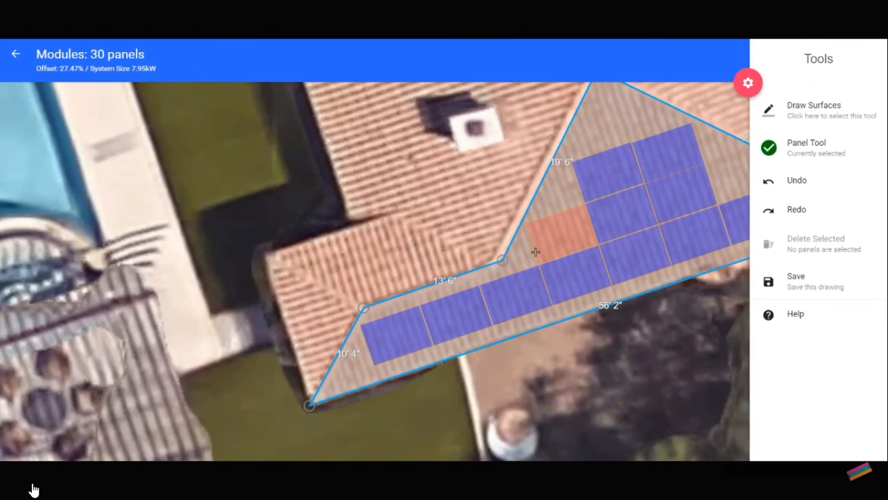
pyautogui.scroll(-2, 536, 252)
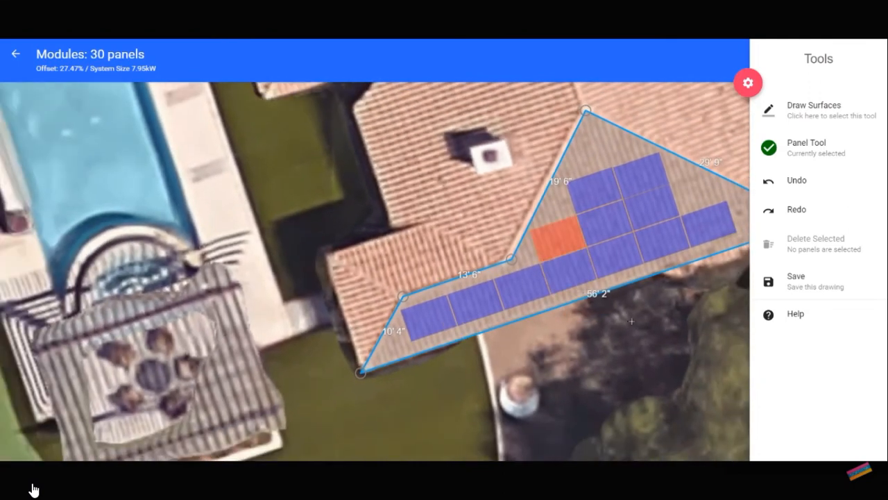
pyautogui.scroll(-1, 620, 319)
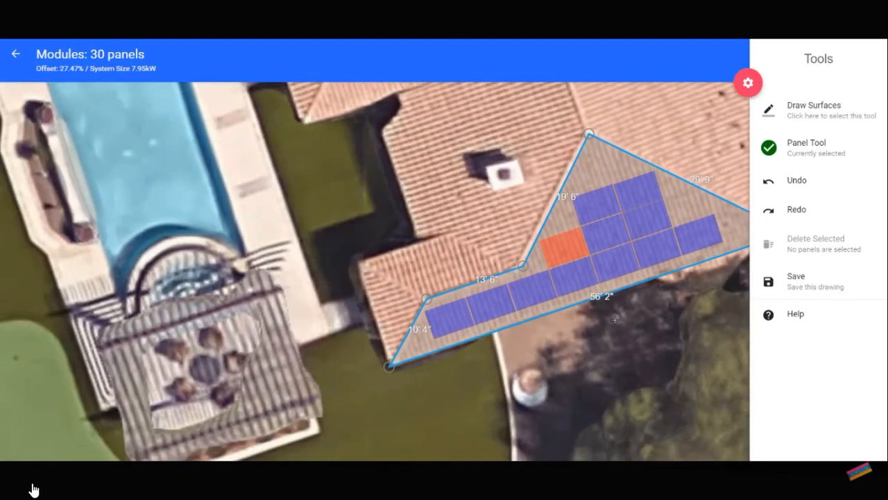
pyautogui.scroll(3, 615, 319)
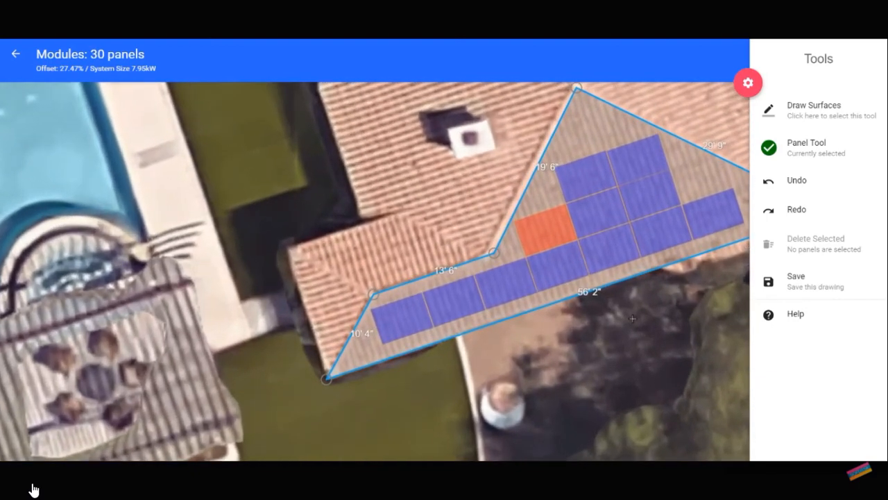
pyautogui.scroll(-1, 633, 319)
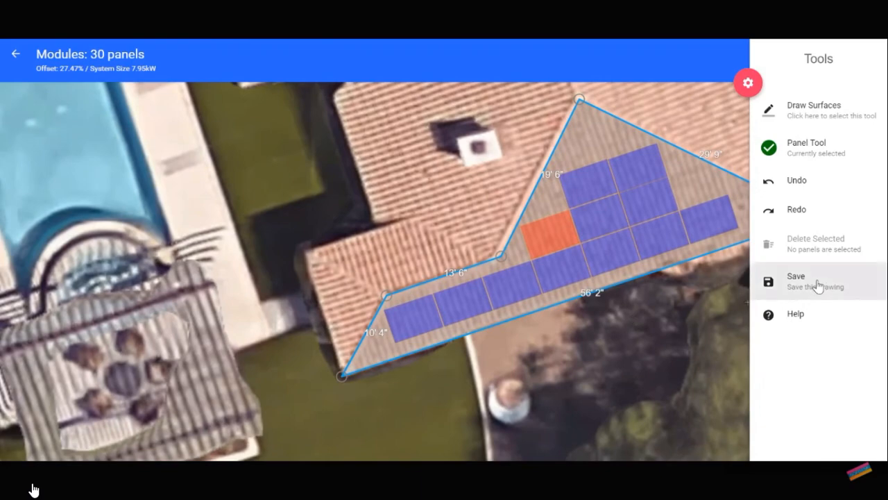
pyautogui.scroll(-4, 683, 194)
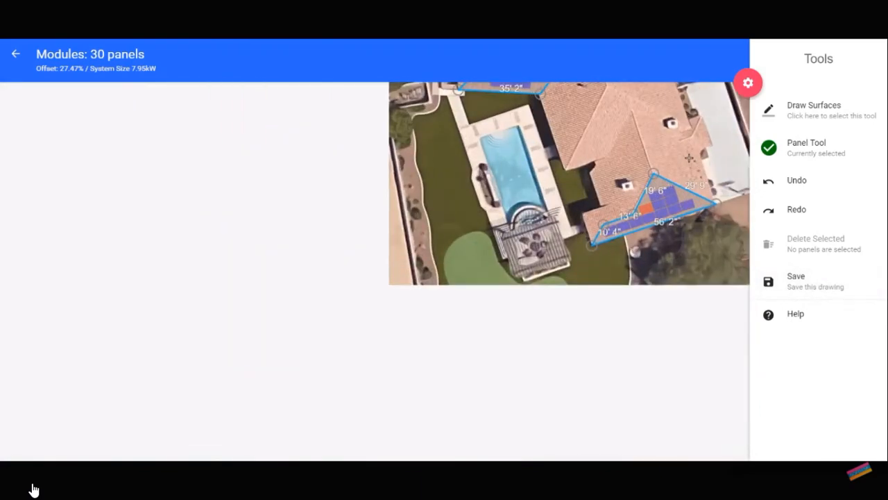
pyautogui.click(786, 126)
pyautogui.moveTo(660, 136); pyautogui.dragTo(583, 261)
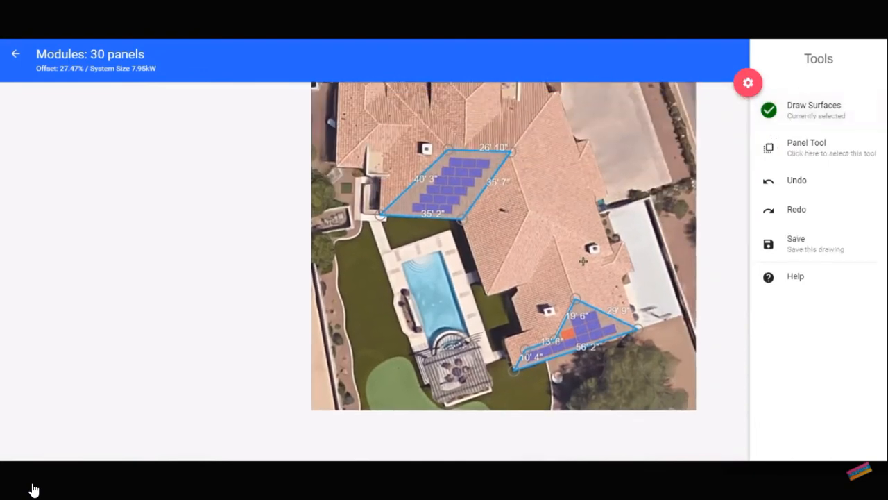
pyautogui.scroll(2, 583, 261)
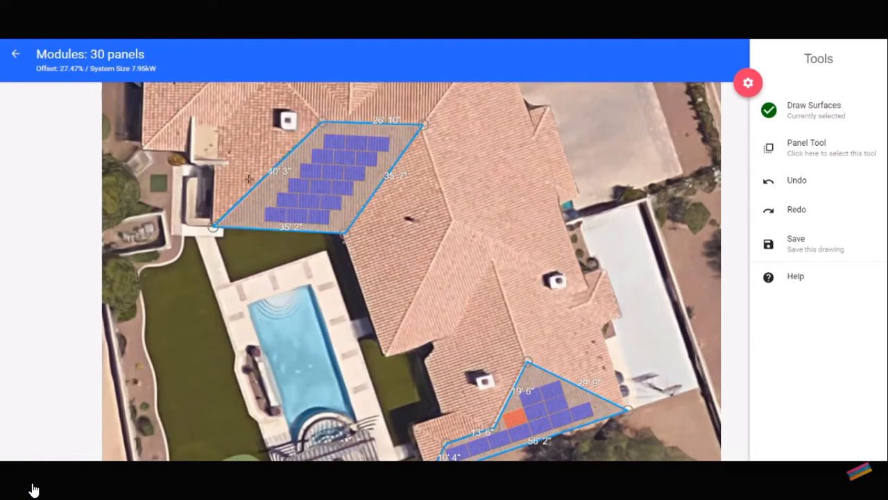
pyautogui.moveTo(442, 283); pyautogui.dragTo(426, 267)
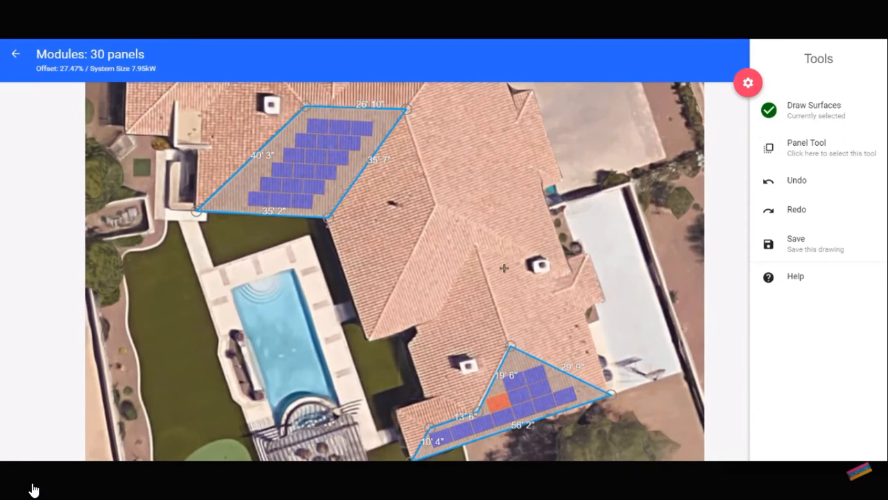
# Save the drawing with both panel arrays and open its proposal with the financial analysis.
pyautogui.click(803, 248)
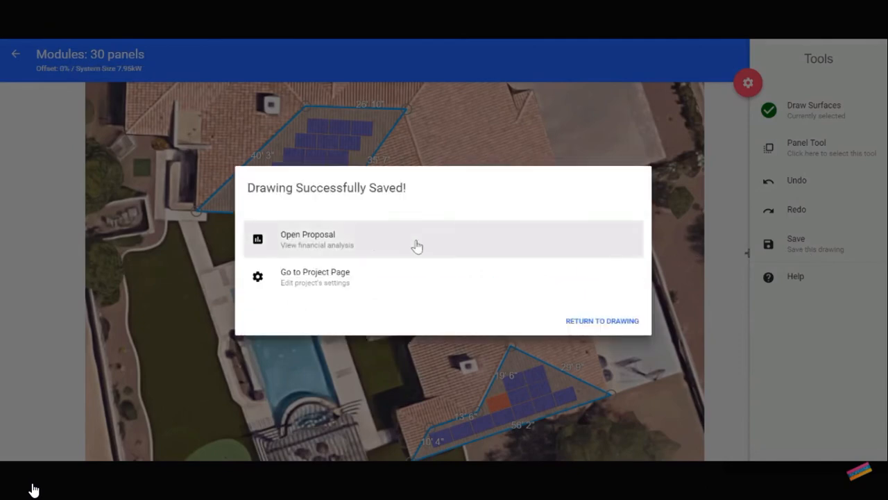
pyautogui.click(375, 243)
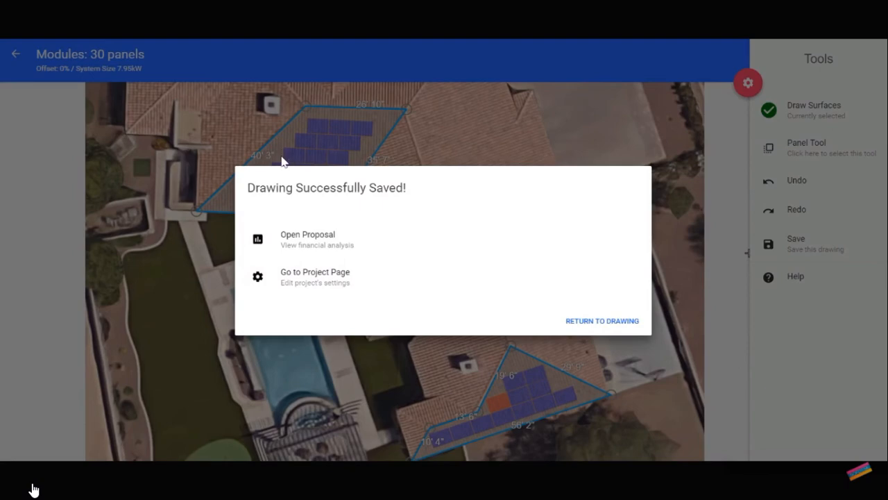
# Go to the project page and reopen the panel drawing for editing, focused on the original surface.
pyautogui.click(333, 288)
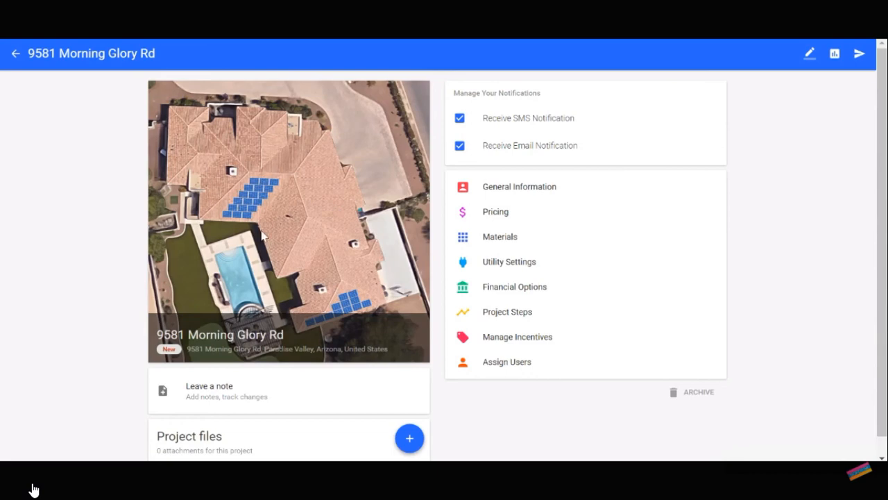
pyautogui.click(810, 55)
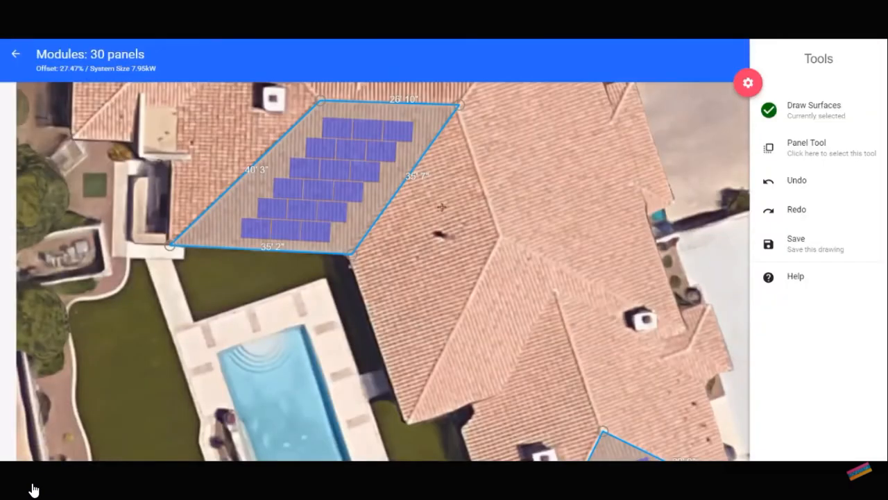
pyautogui.scroll(8, 319, 193)
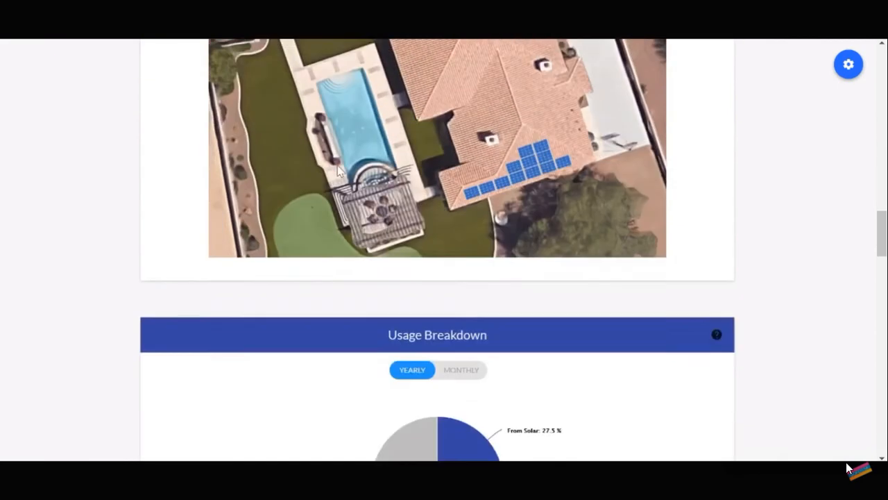
# Review the proposal's roof image and usage breakdown, and return from the save confirmation to the drawing.
pyautogui.scroll(-9, 338, 172)
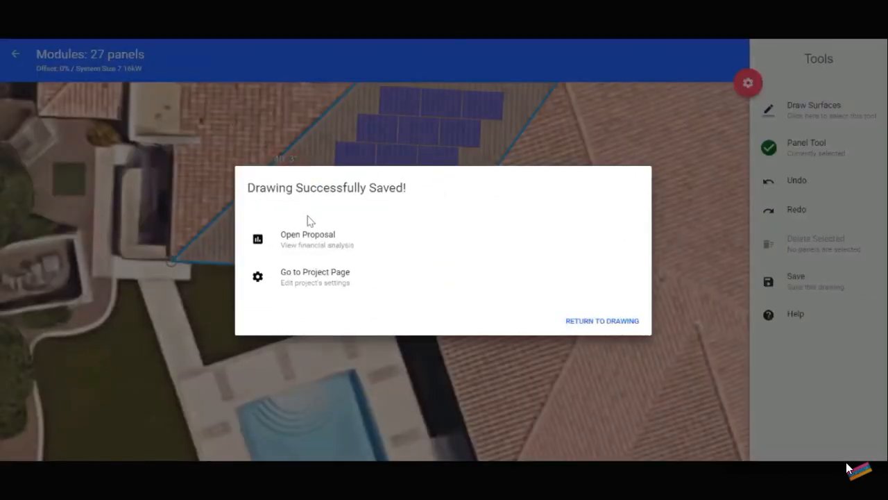
pyautogui.click(589, 325)
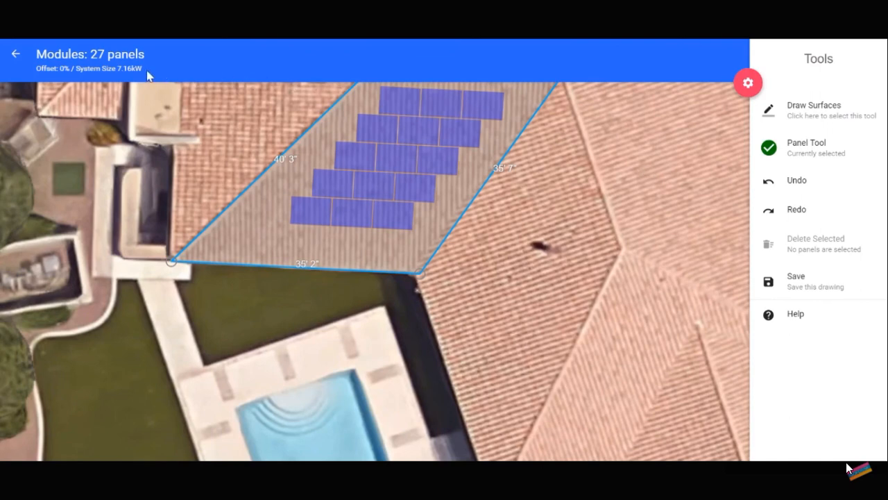
pyautogui.scroll(-3, 629, 310)
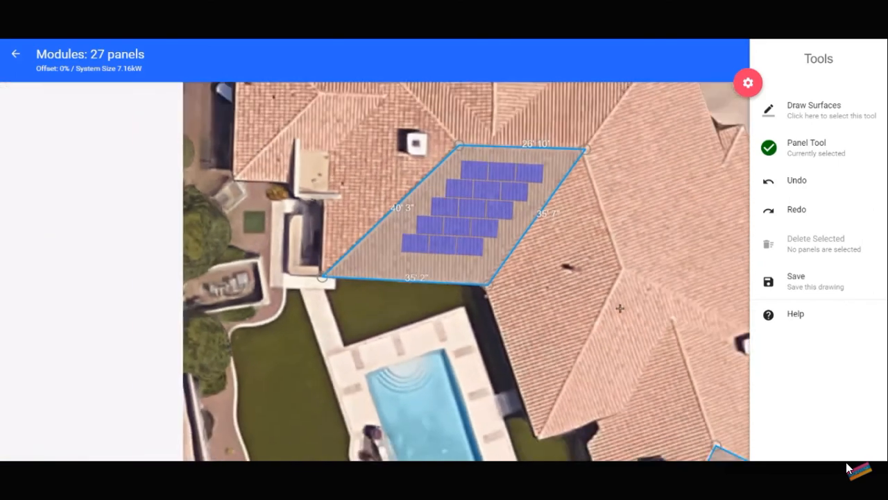
pyautogui.scroll(3, 619, 308)
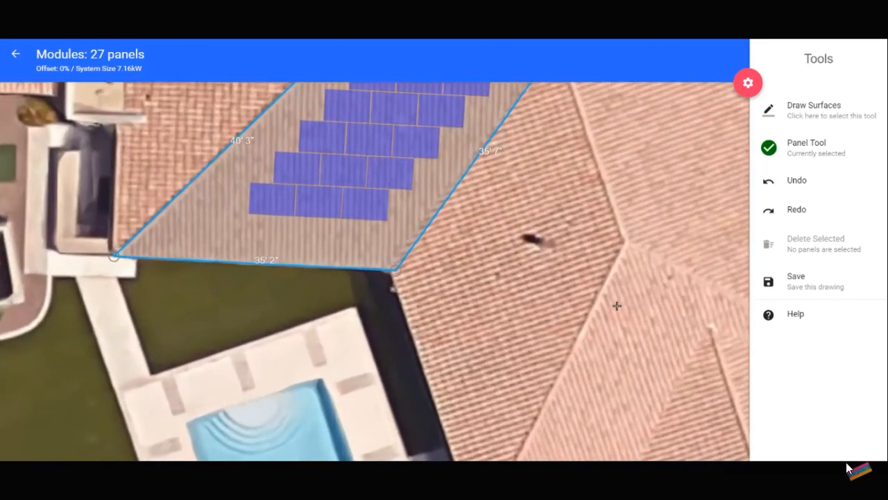
pyautogui.scroll(1, 617, 306)
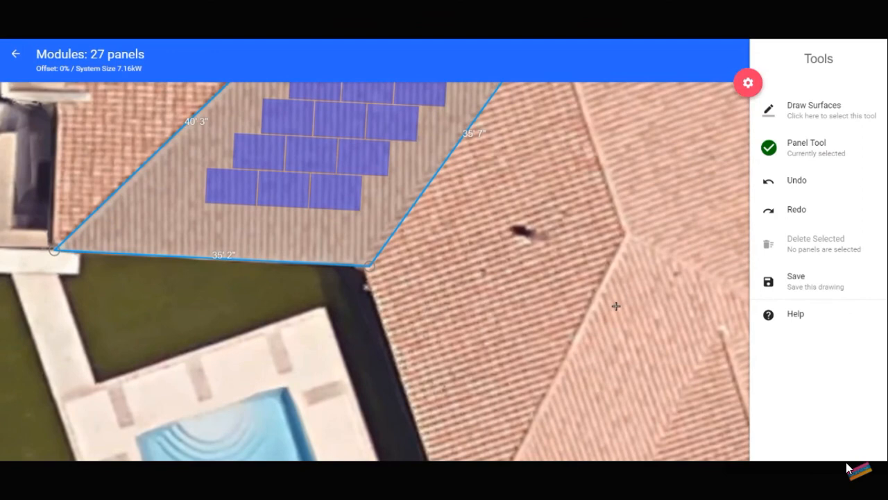